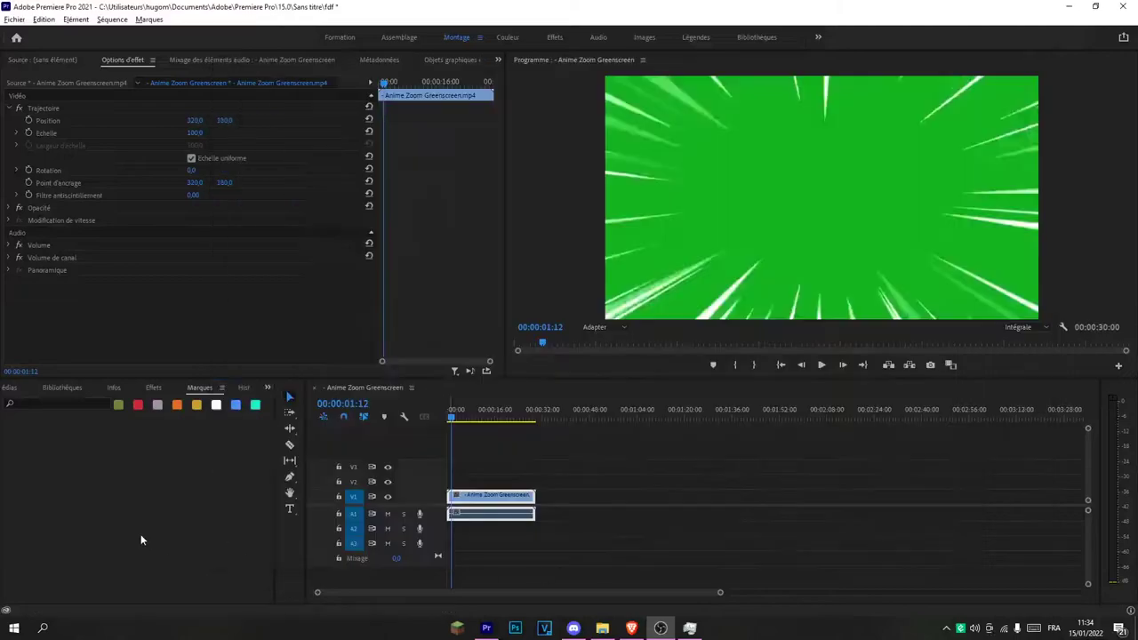
- Switch the lower-left panel from Bibliothèques toward the Effets list
click(143, 532)
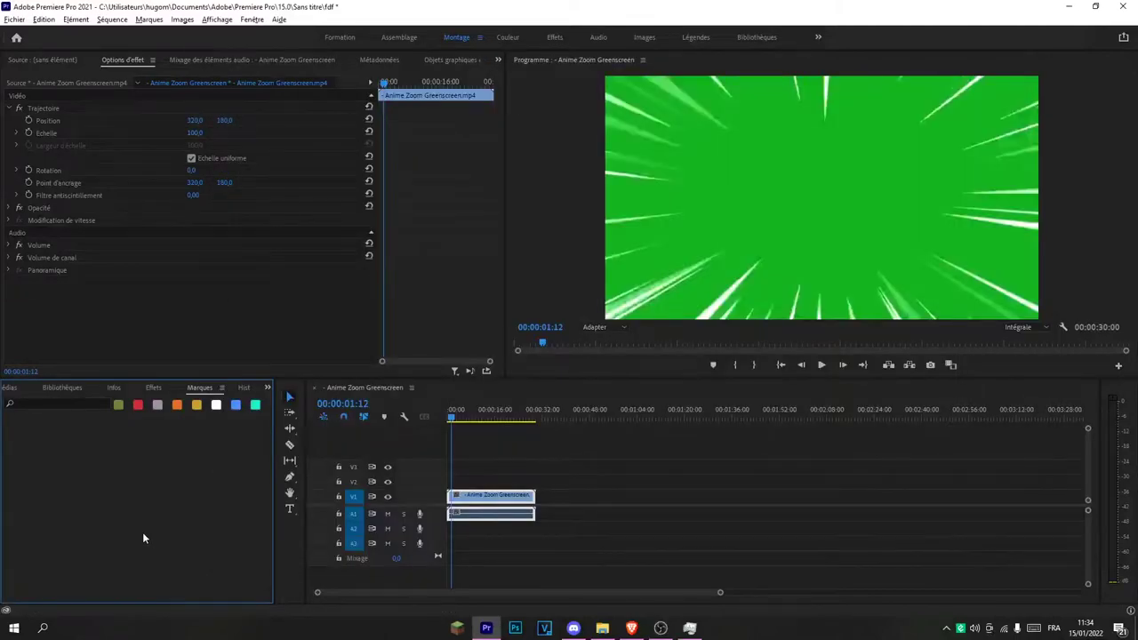
click(11, 389)
click(125, 389)
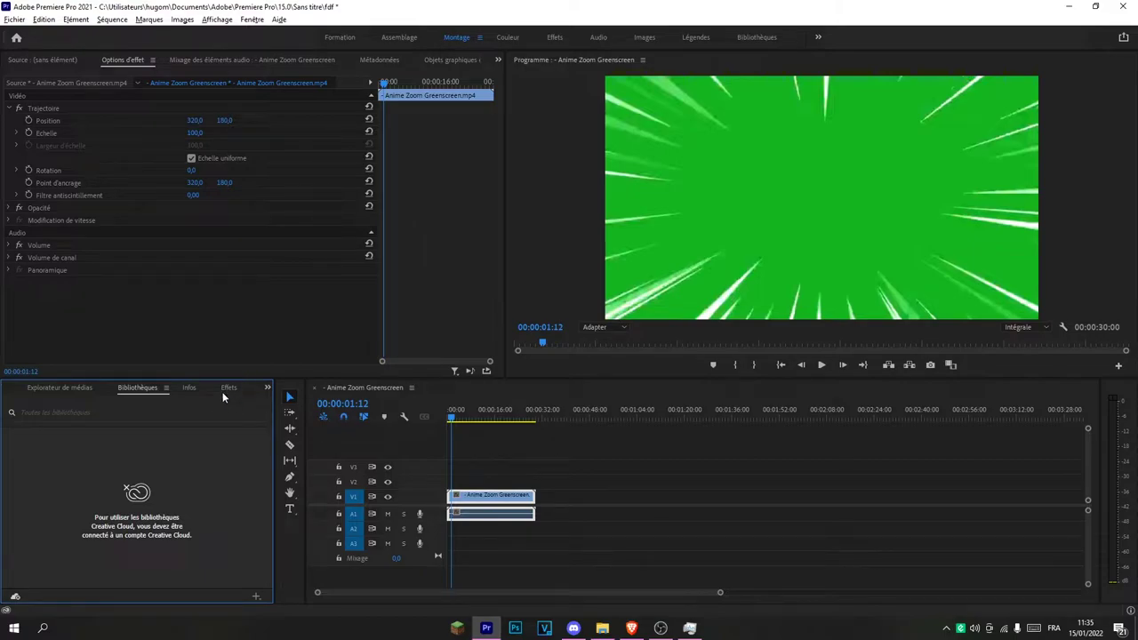
- Search Effets for 'ultrakey' and drag UltraKey onto the Anime Zoom Greenscreen clip on V1
click(227, 389)
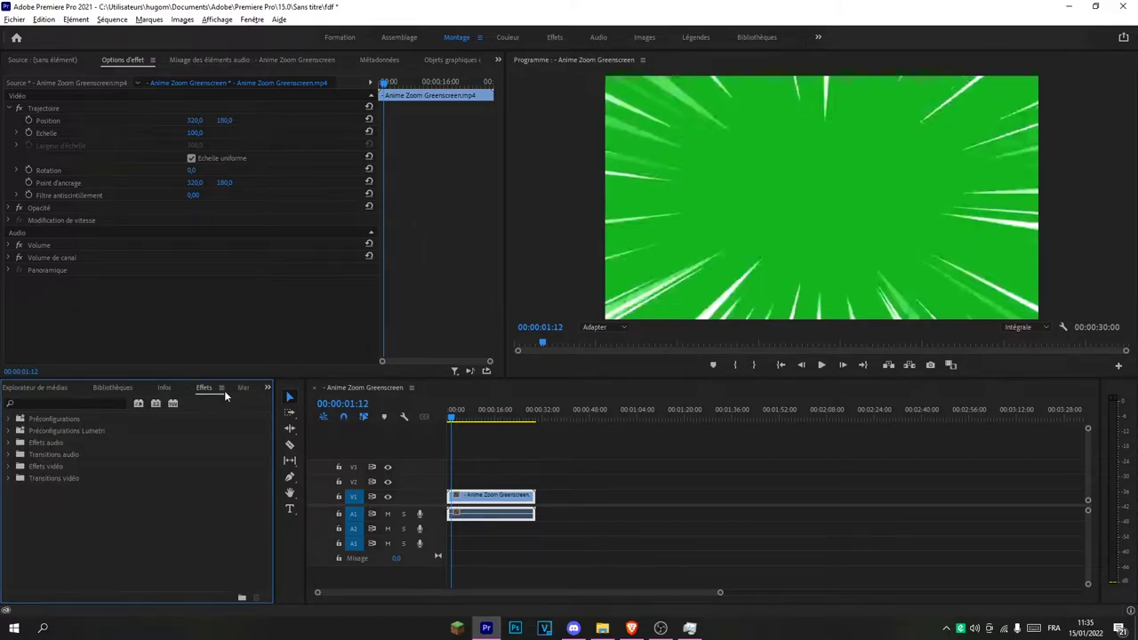
click(85, 403)
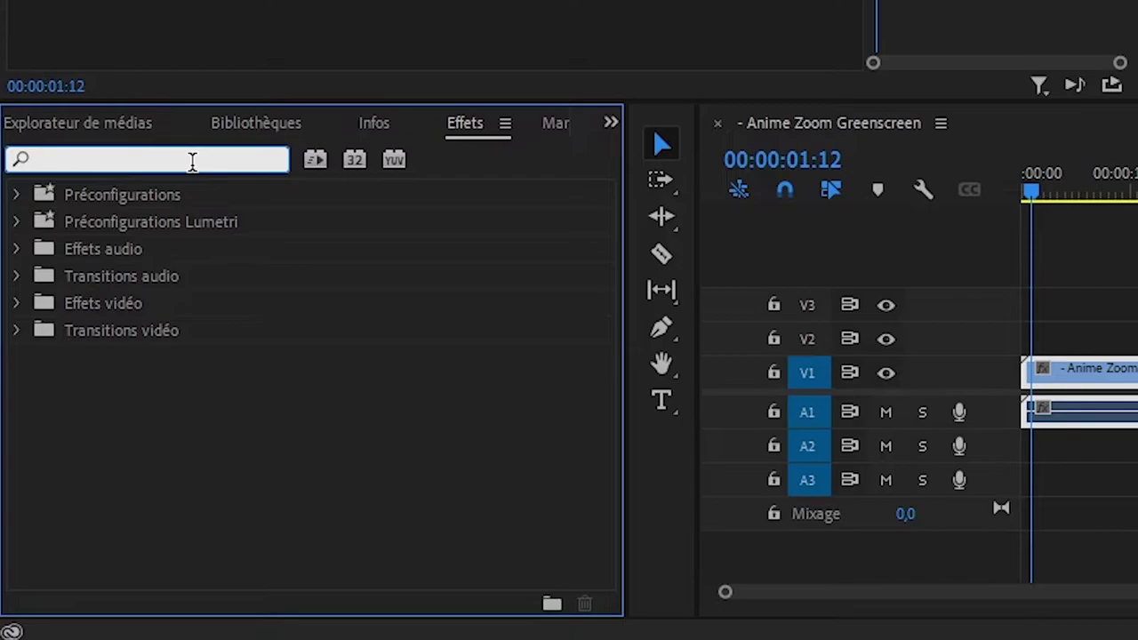
text(ultrak)
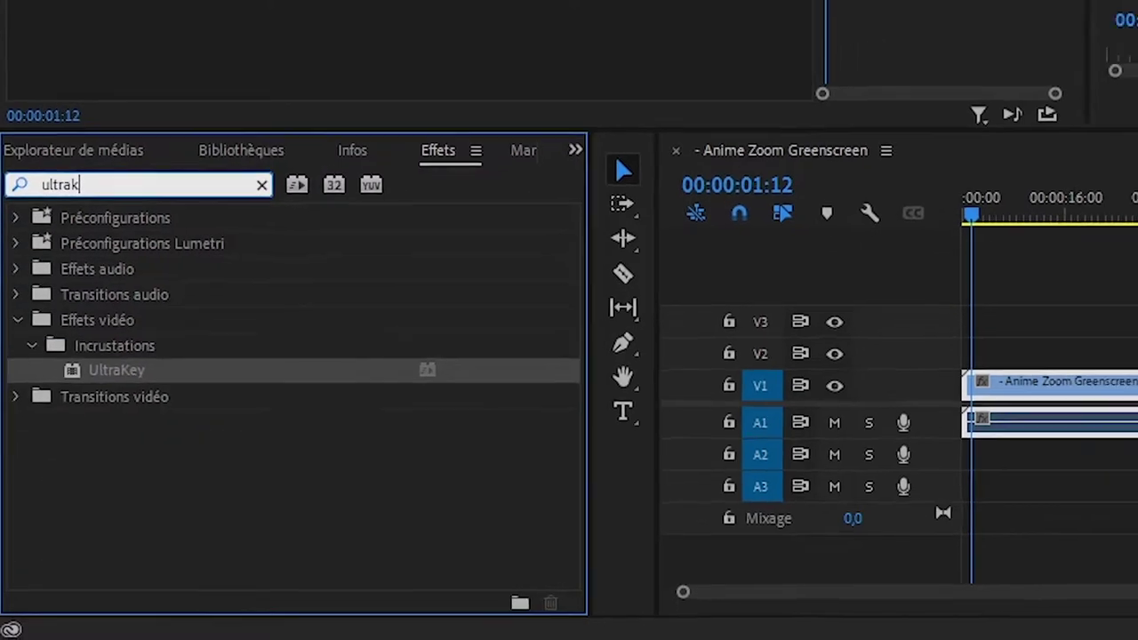
text(ey)
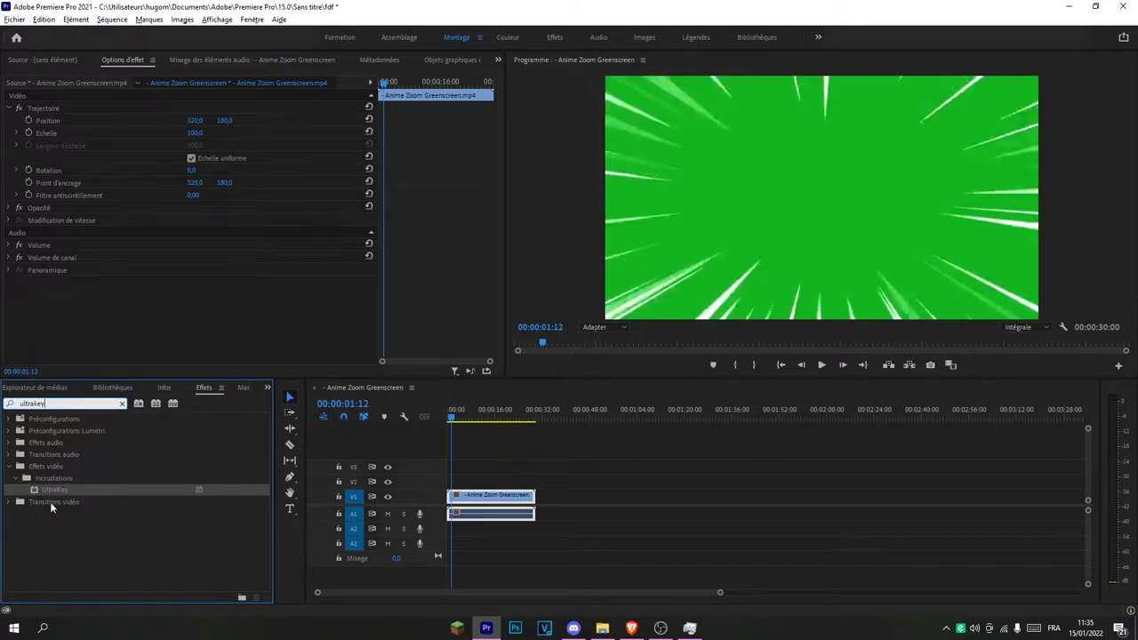
drag(71, 489, 488, 495)
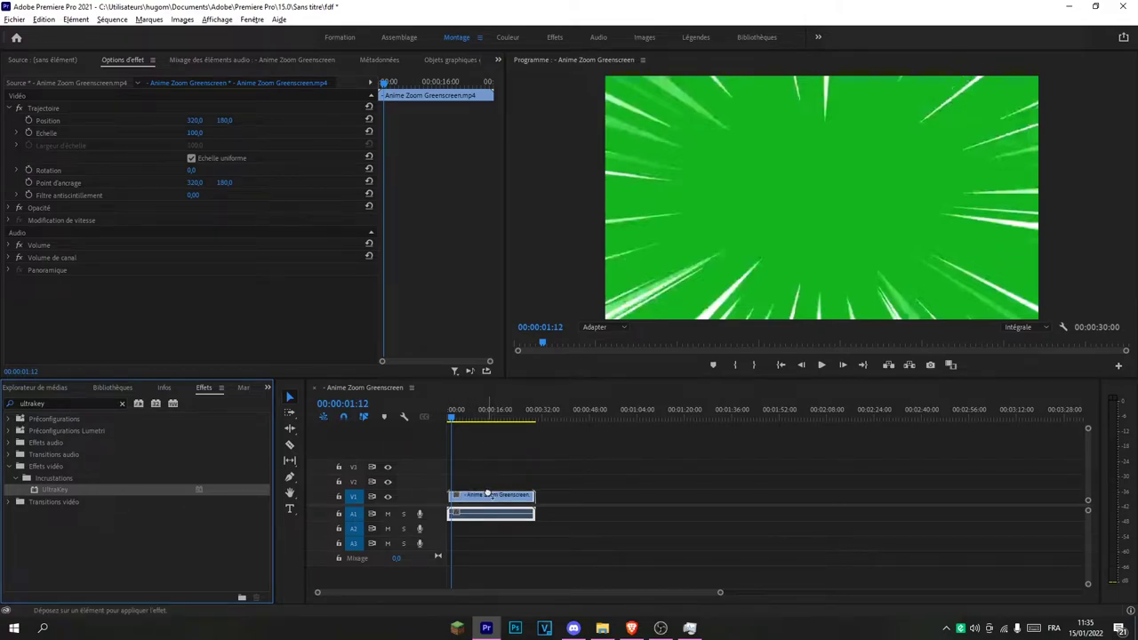
drag(487, 494, 488, 496)
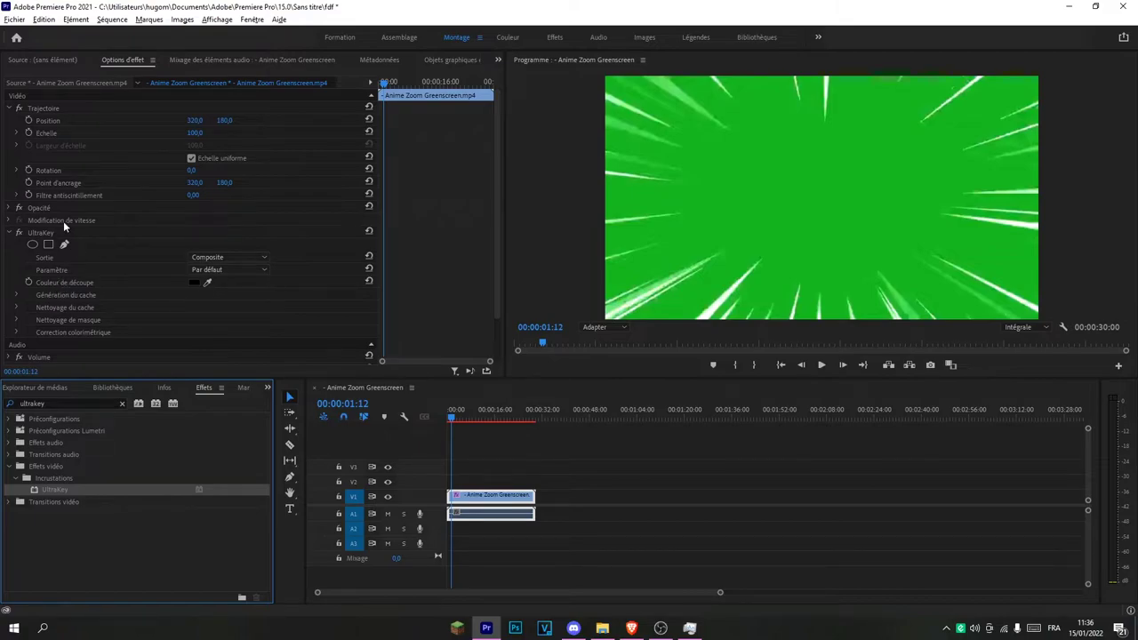
scroll(103, 252, down, 1)
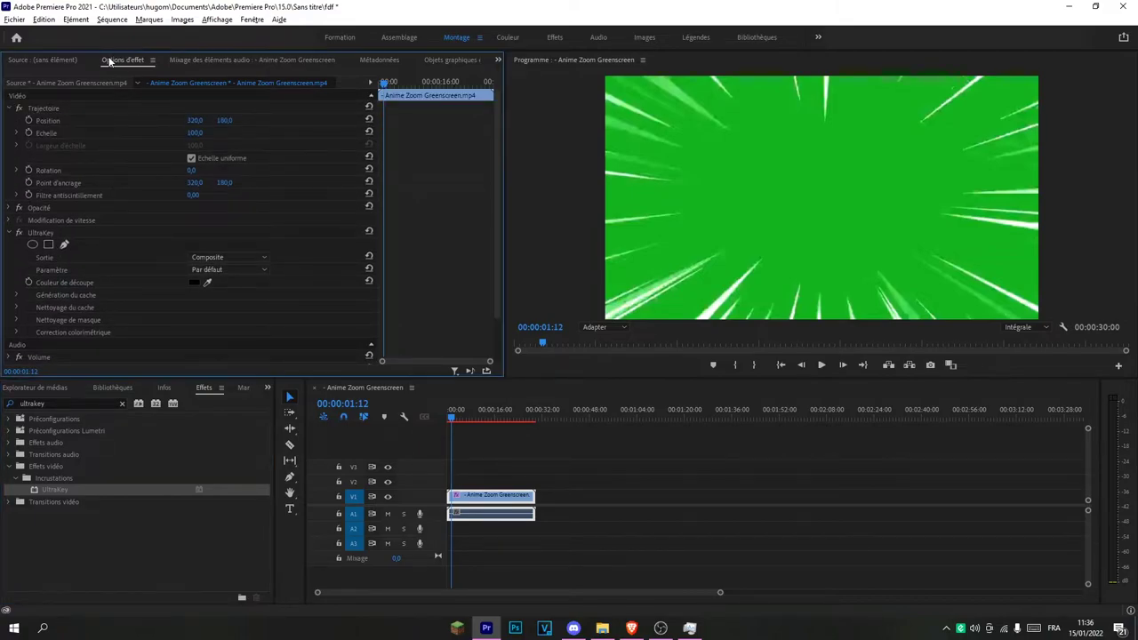
scroll(54, 226, down, 1)
scroll(97, 204, down, 1)
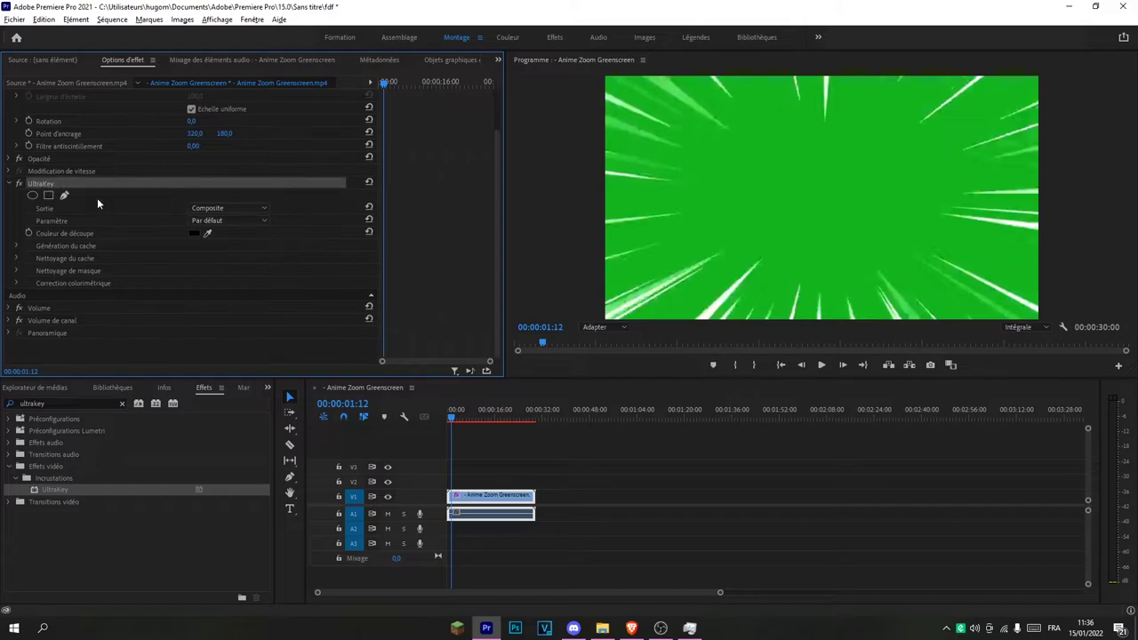
- Sample the green background in the Program monitor as UltraKey's Couleur de découpe
click(99, 233)
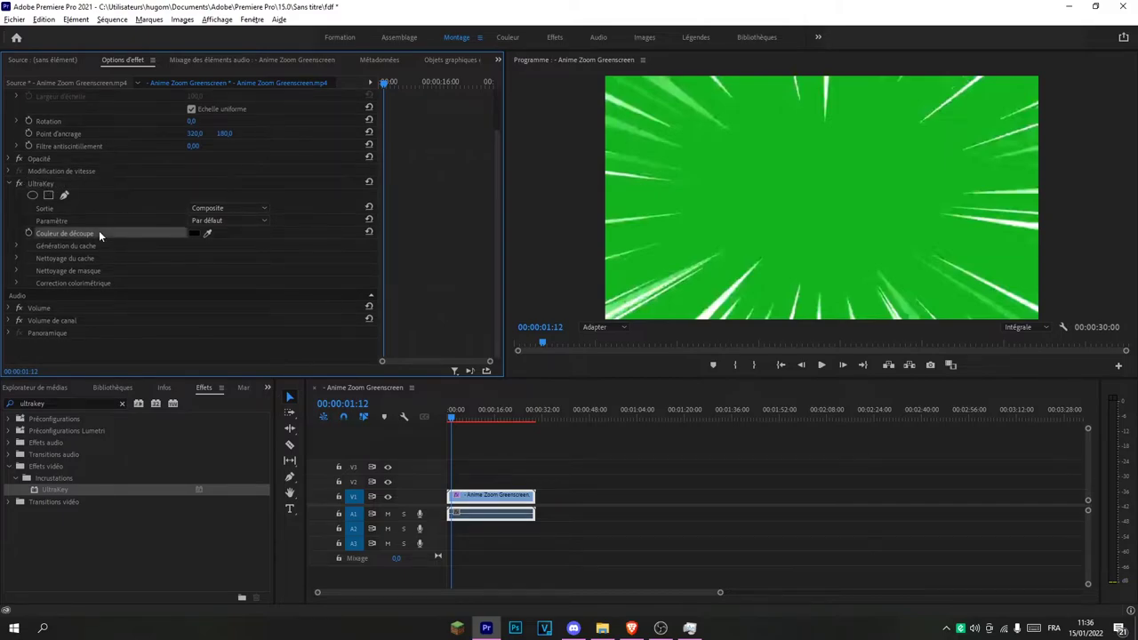
click(208, 231)
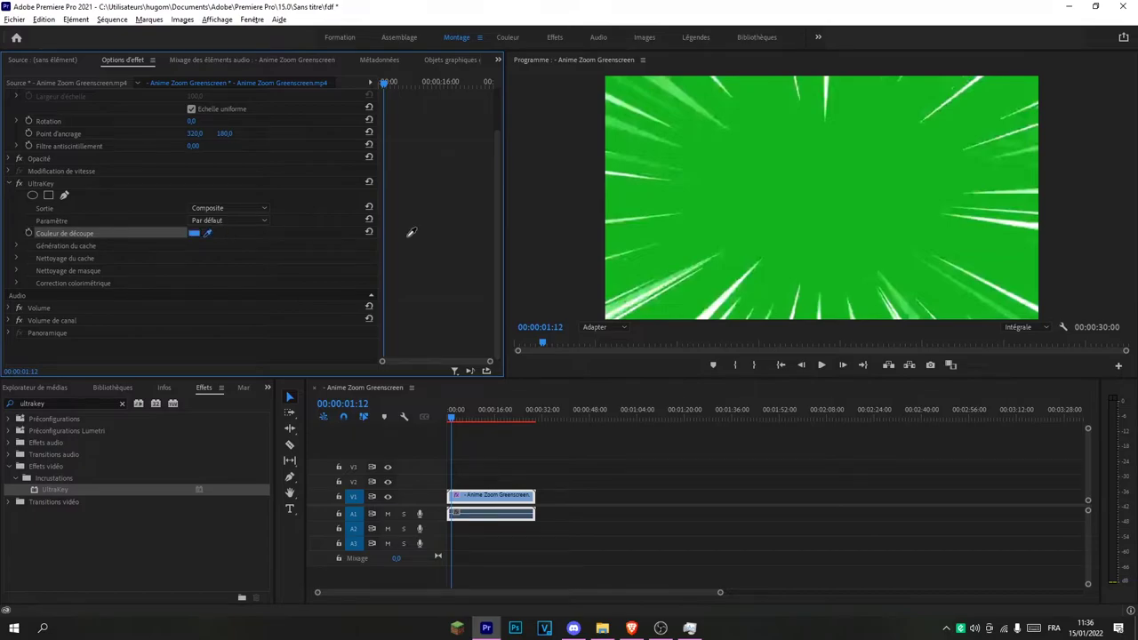
click(719, 208)
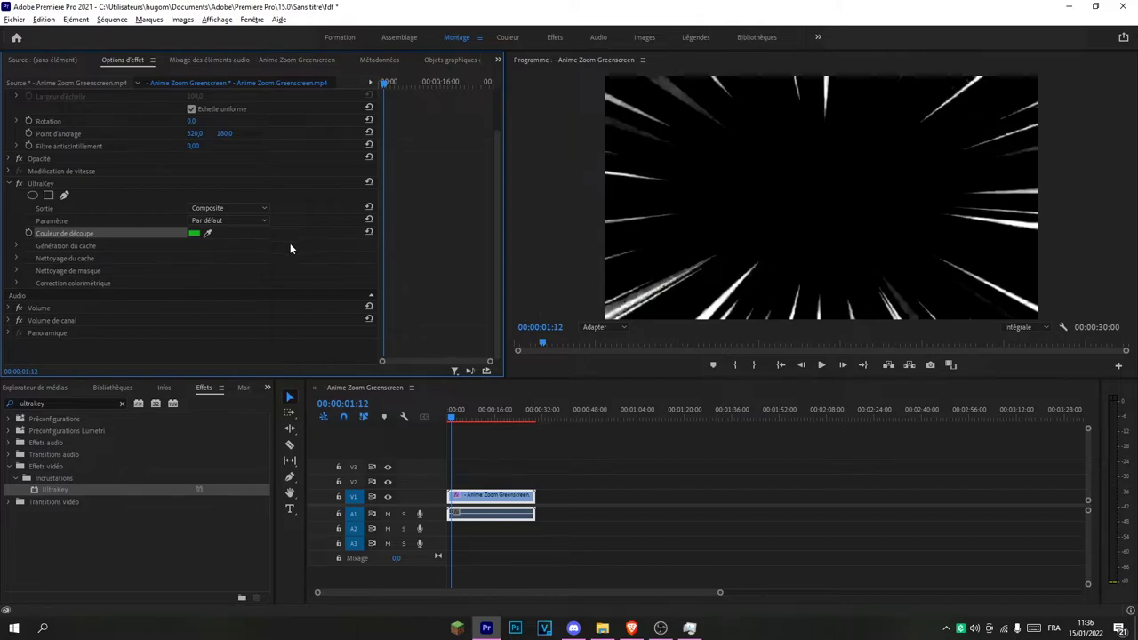
- Set Génération du cache to Transparence 70, Tons clairs 41, Ombre 0 and Tolérance 0
click(16, 248)
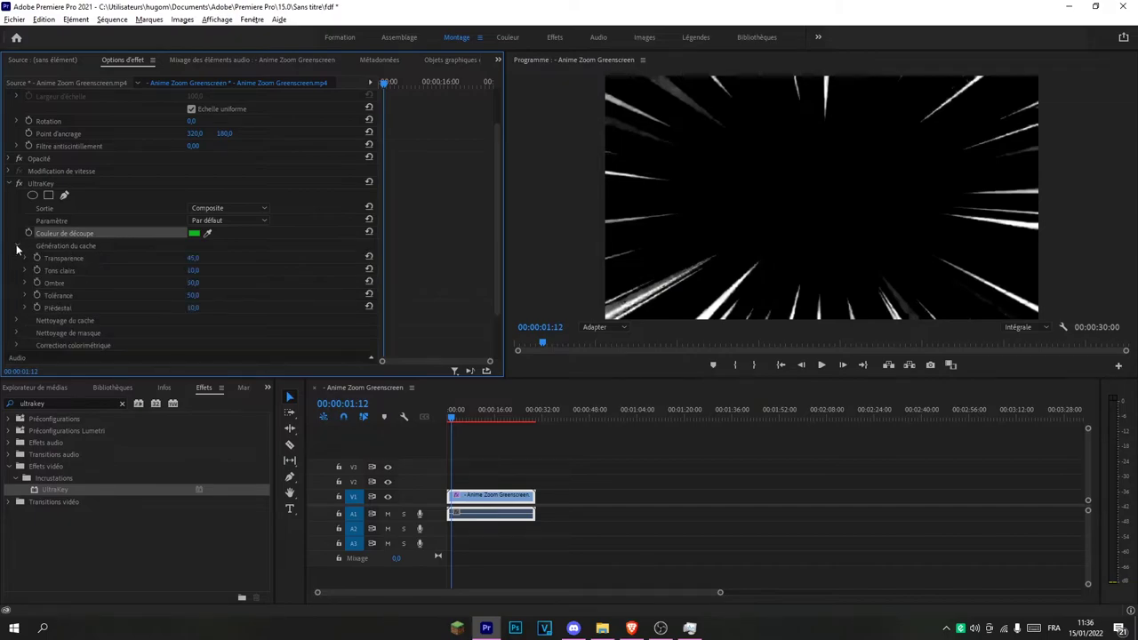
mouse_move(198, 258)
mouse_down()
mouse_move(167, 258)
mouse_move(205, 259)
mouse_up()
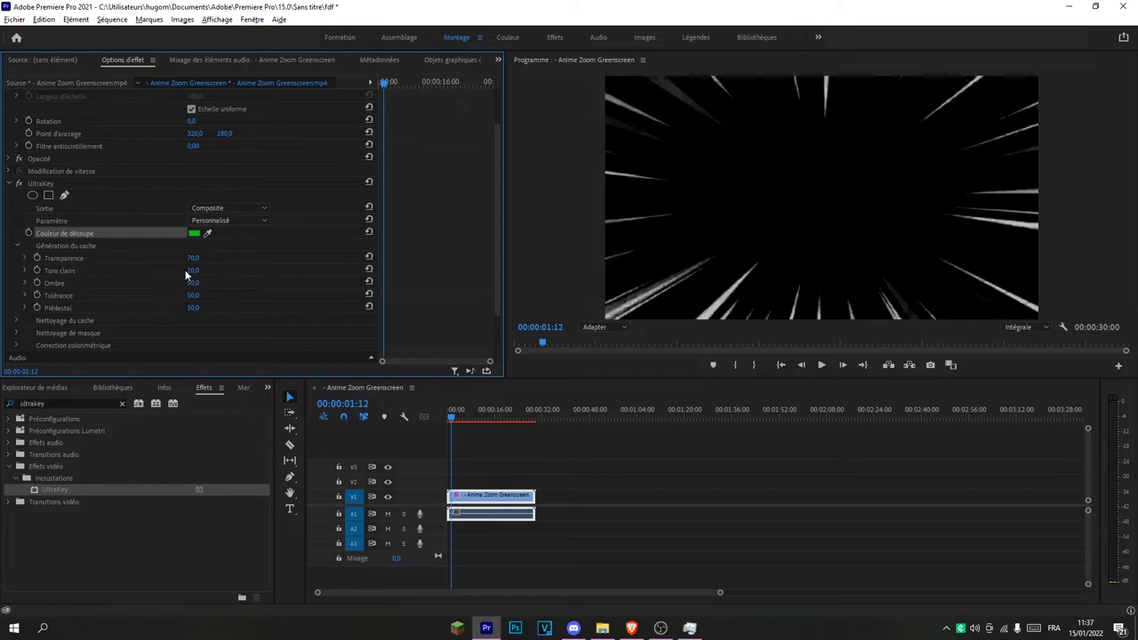
mouse_move(192, 270)
mouse_down()
mouse_move(207, 269)
mouse_move(148, 282)
mouse_up()
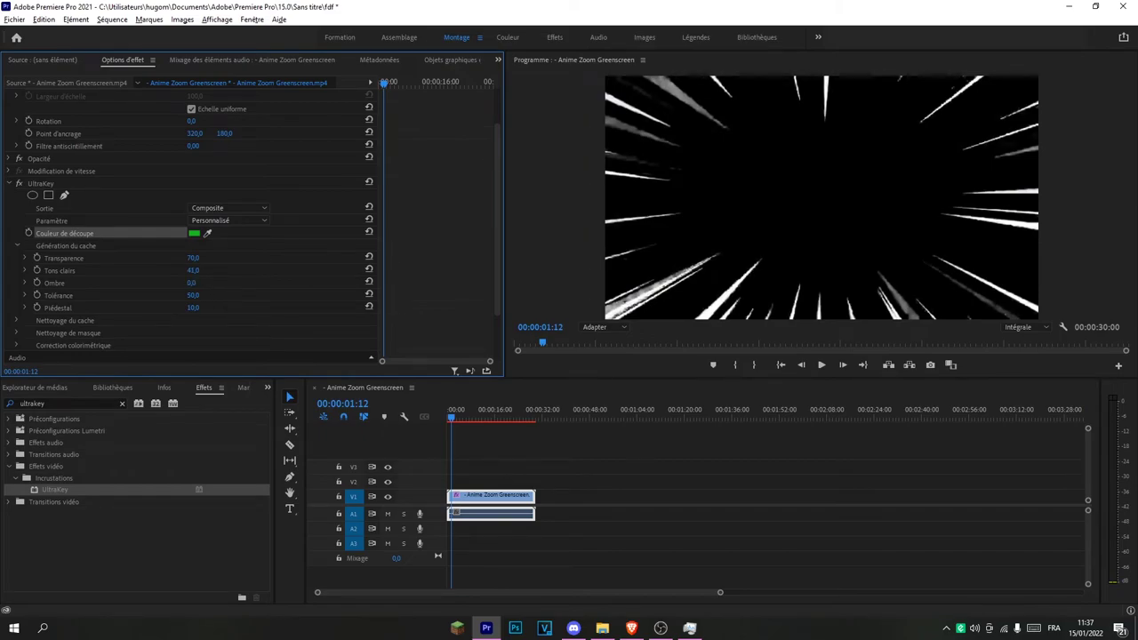
mouse_move(193, 294)
mouse_down()
mouse_move(149, 294)
mouse_move(160, 307)
mouse_move(254, 307)
mouse_move(162, 307)
mouse_up()
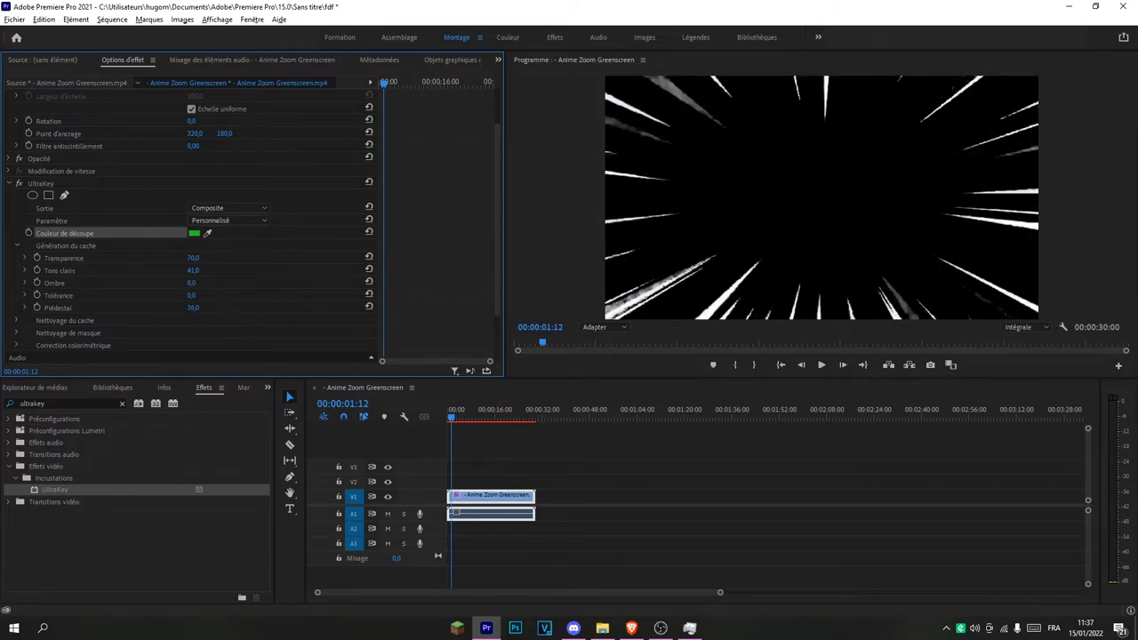
click(19, 246)
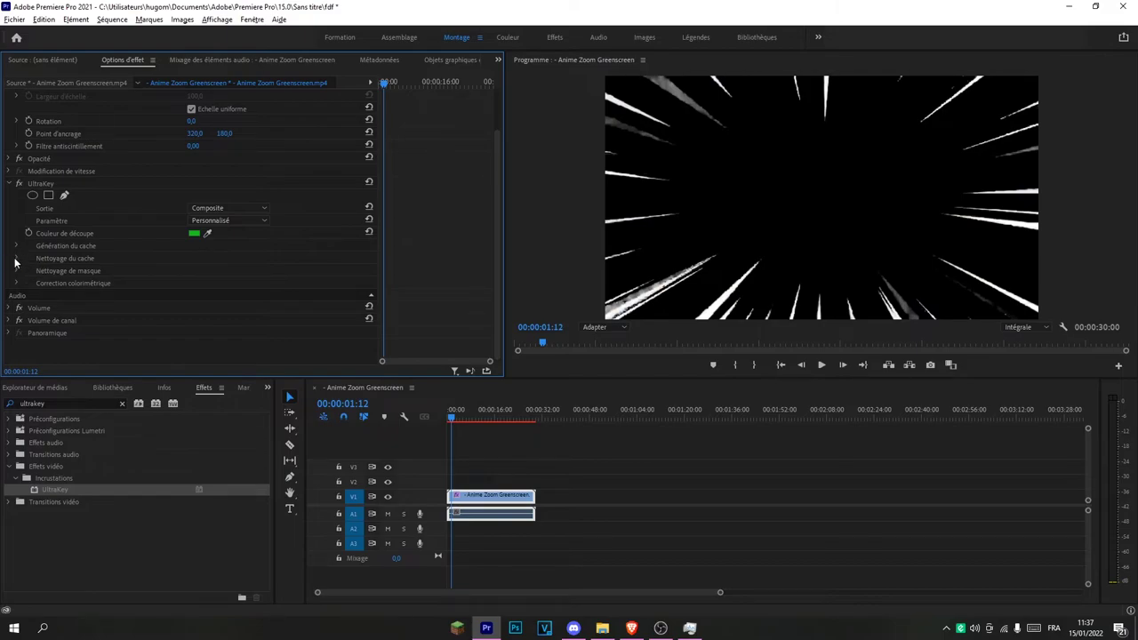
click(16, 259)
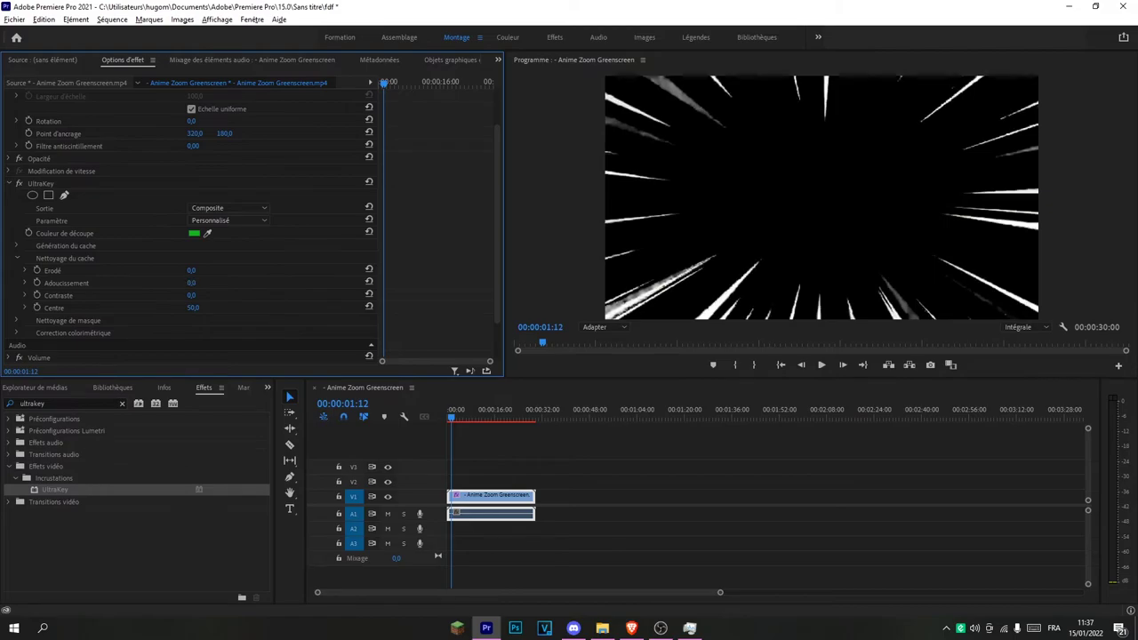
drag(193, 294, 267, 294)
drag(193, 295, 133, 295)
click(16, 258)
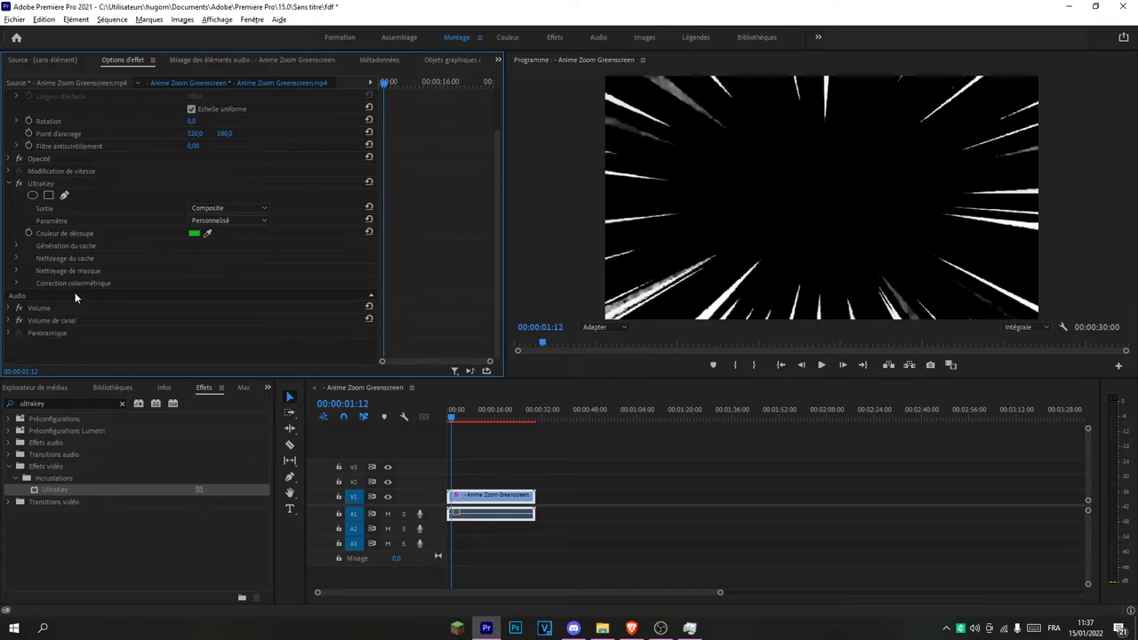
click(17, 271)
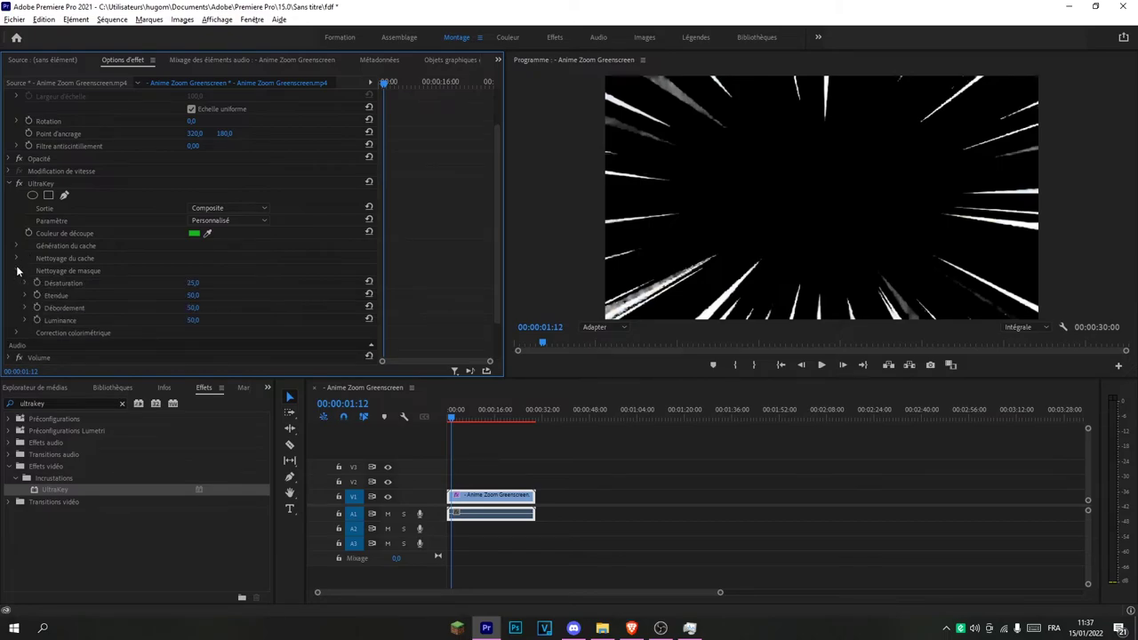
click(16, 271)
click(21, 283)
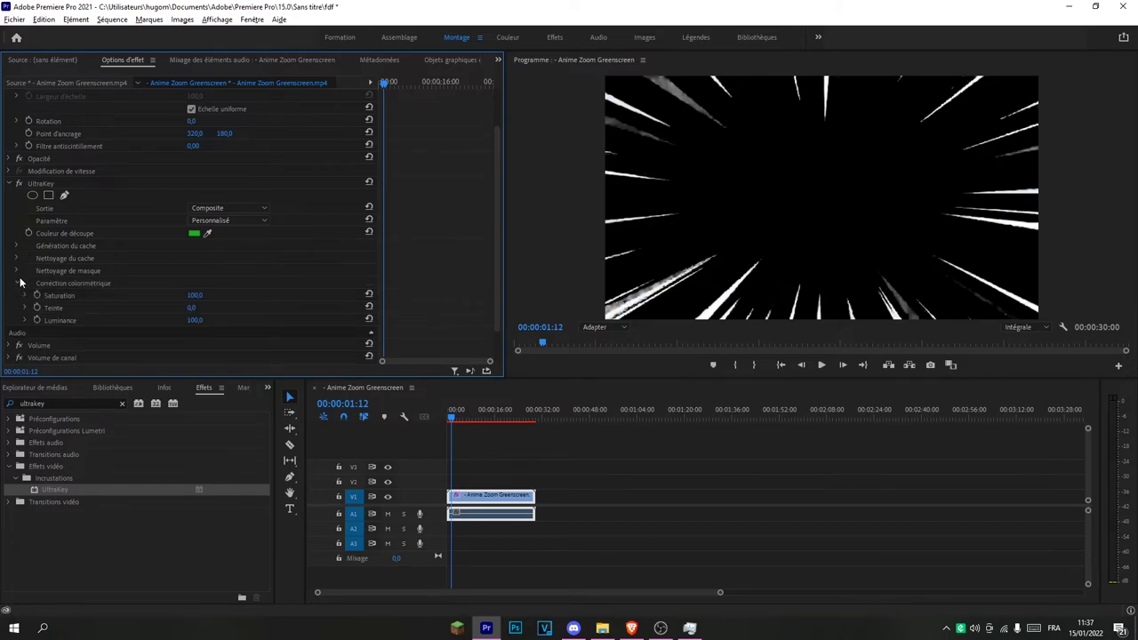
click(20, 283)
click(16, 270)
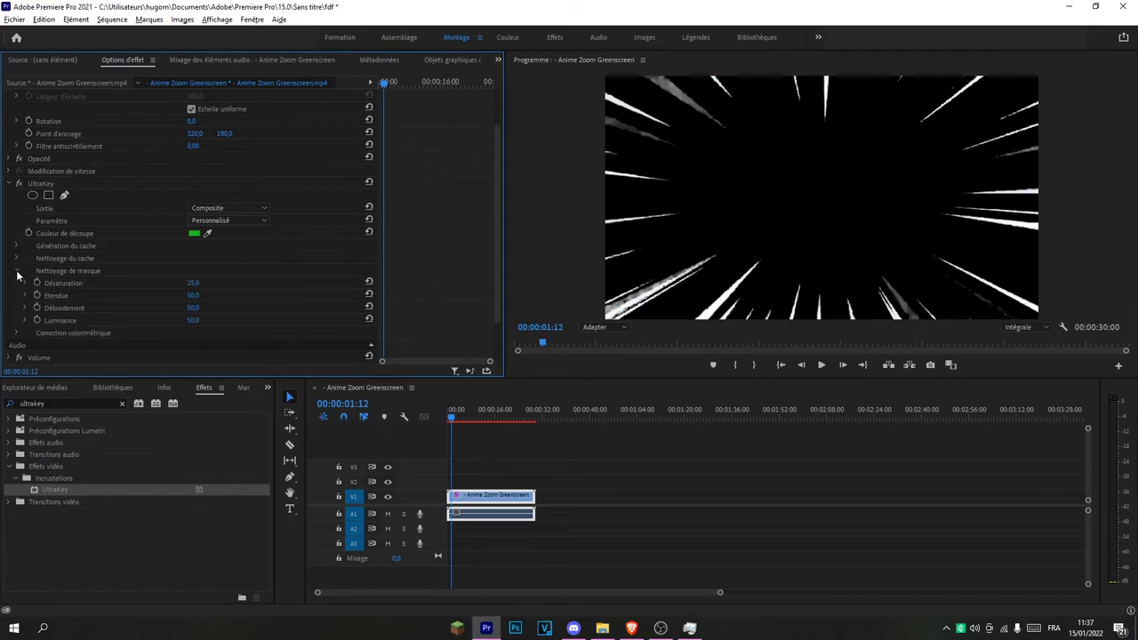
mouse_move(211, 290)
mouse_down()
mouse_move(258, 290)
mouse_move(133, 295)
mouse_up()
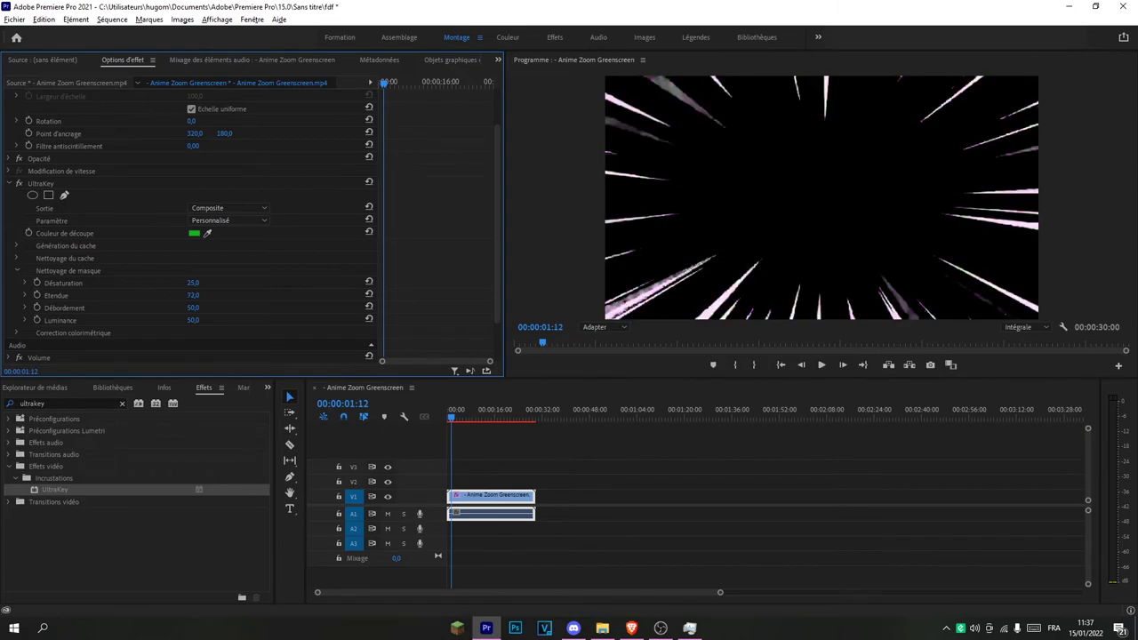
drag(193, 295, 238, 288)
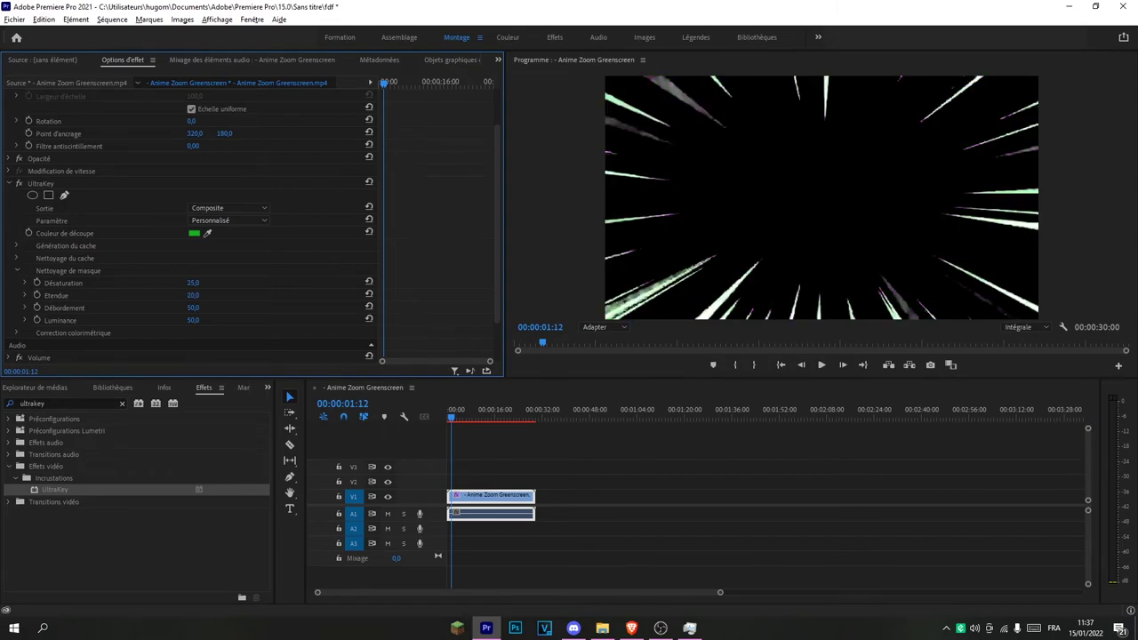
click(194, 295)
text(50)
key(Return)
- Play the keyed clip from the playhead and stop near 9 seconds
click(463, 415)
click(822, 365)
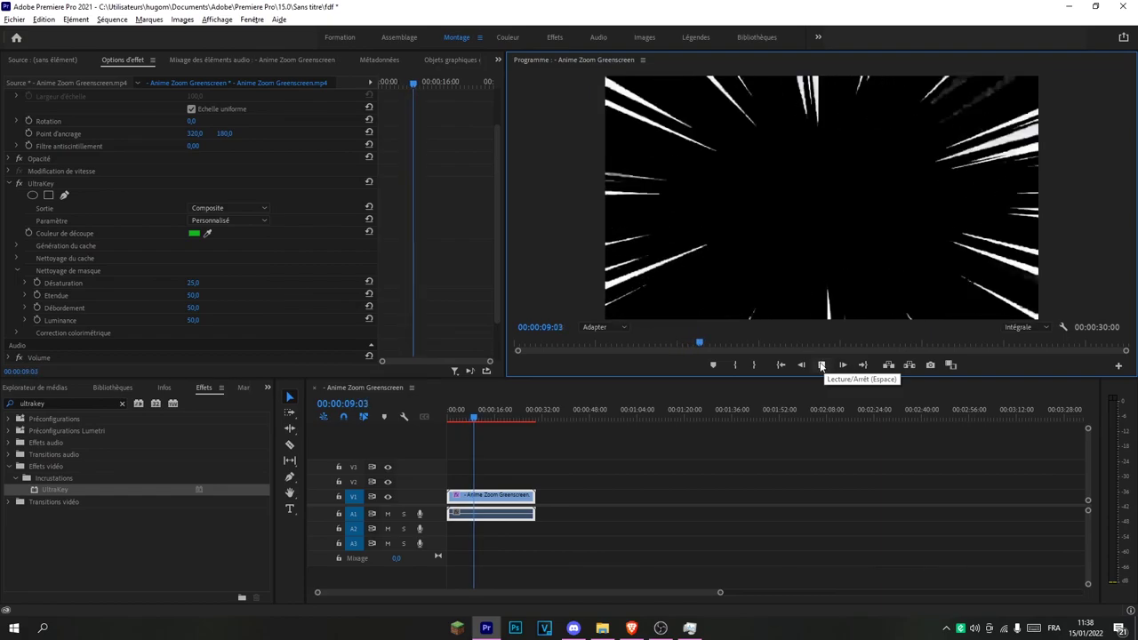
click(823, 365)
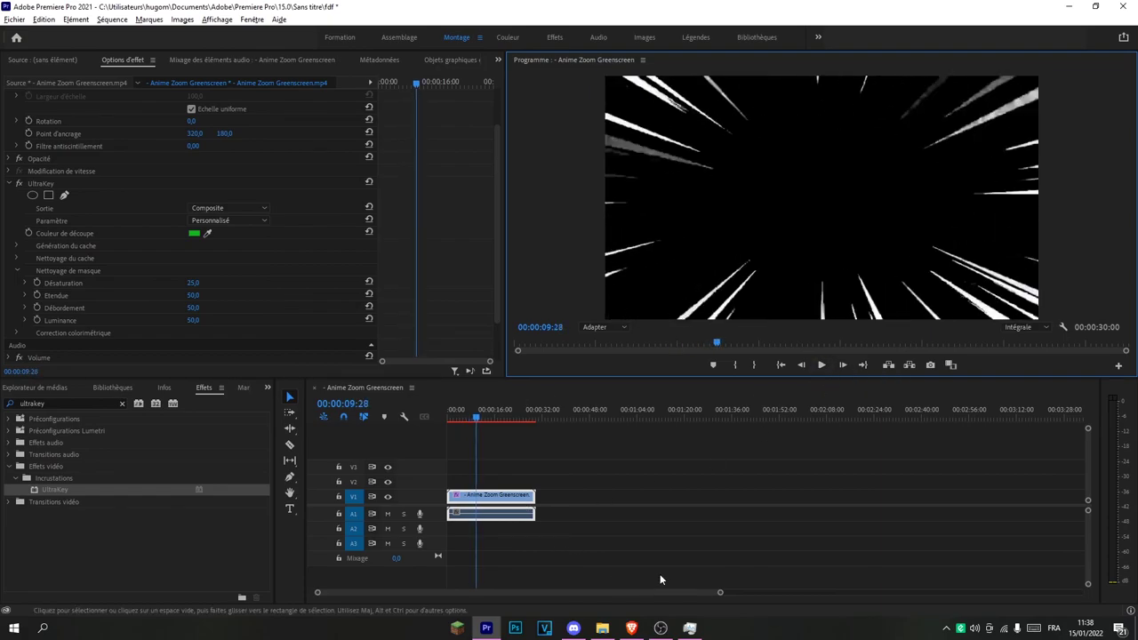